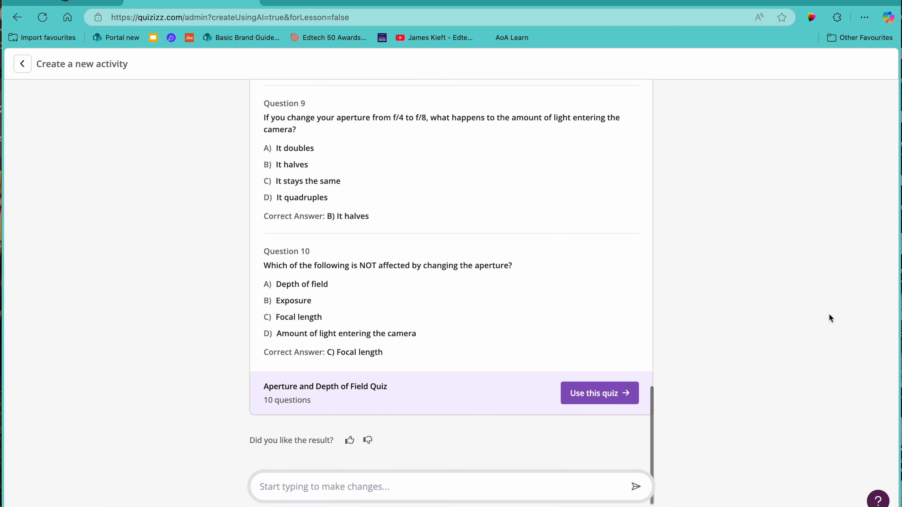
Review the generated questions and accept the Aperture and Depth of Field Quiz for editing
{"action": "scroll", "coordinate": [458, 268], "scroll_direction": "up", "scroll_amount": 10}
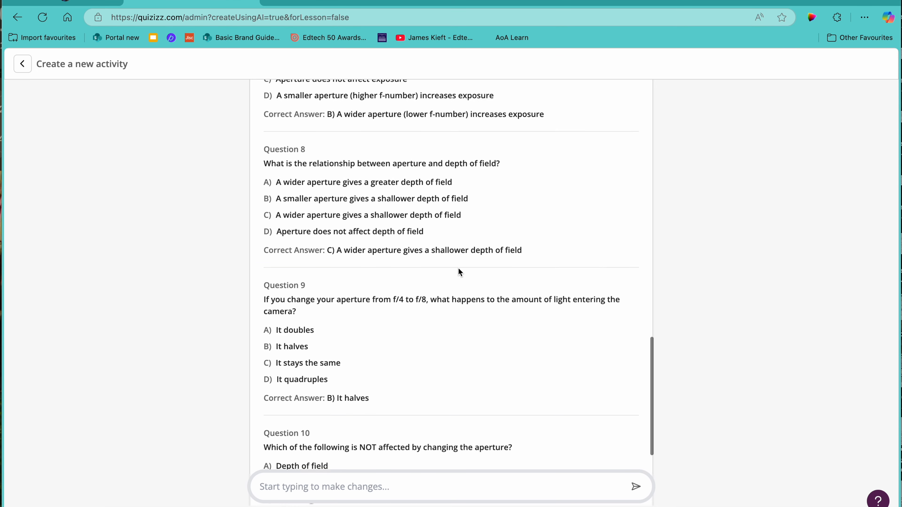
{"action": "scroll", "coordinate": [458, 269], "scroll_direction": "up", "scroll_amount": 3}
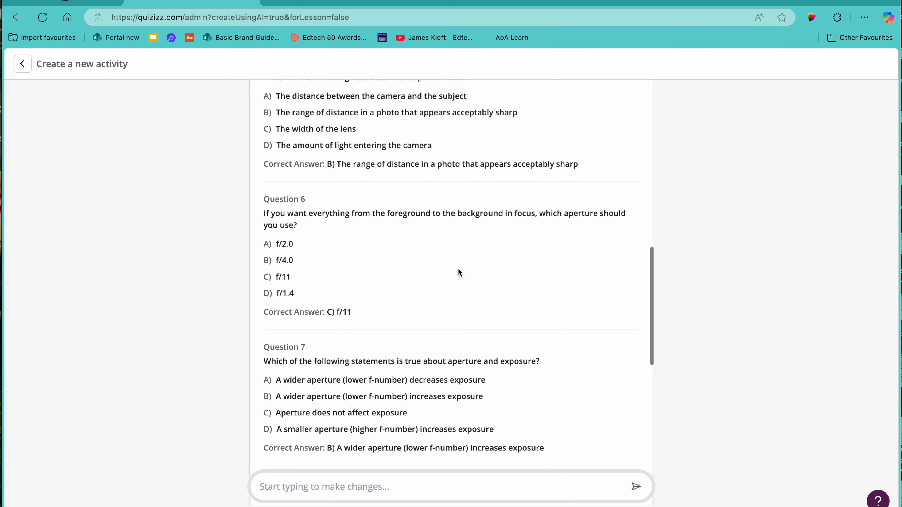
{"action": "scroll", "coordinate": [457, 269], "scroll_direction": "down", "scroll_amount": 3}
{"action": "scroll", "coordinate": [458, 268], "scroll_direction": "down", "scroll_amount": 10}
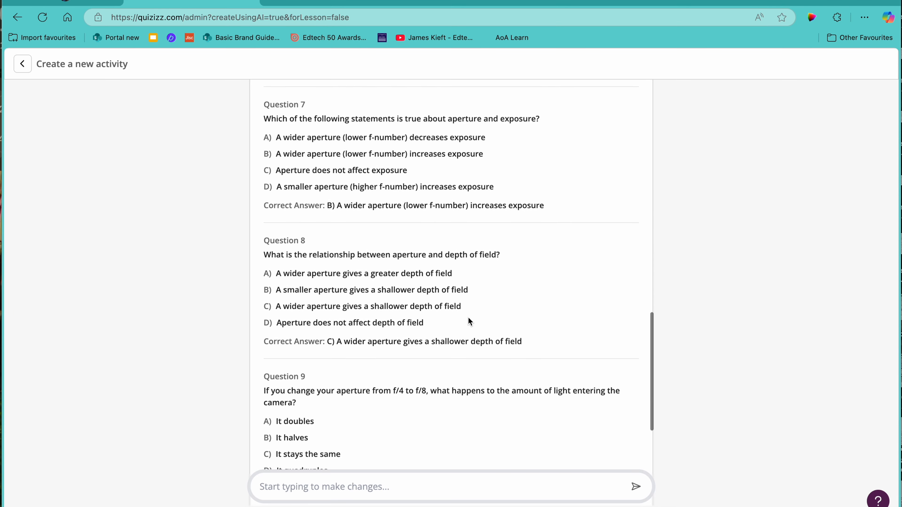
{"action": "scroll", "coordinate": [461, 368], "scroll_direction": "down", "scroll_amount": 2}
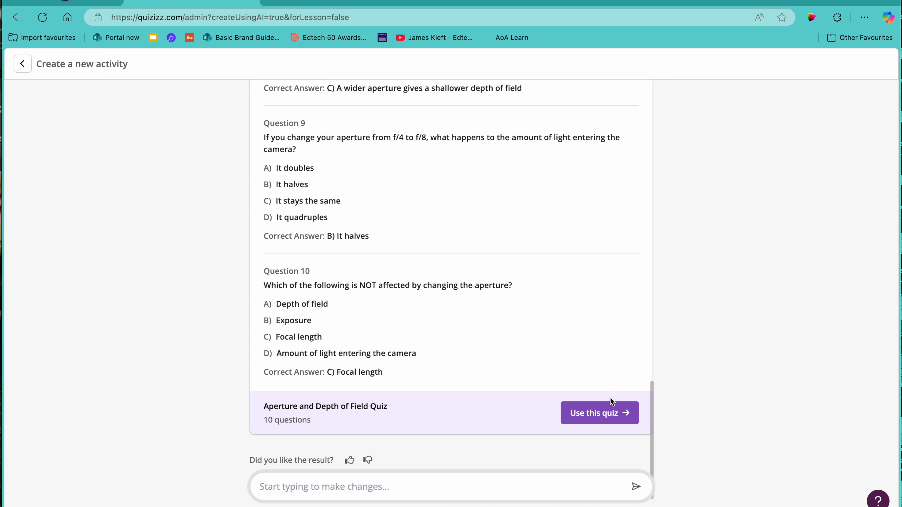
{"action": "left_click", "coordinate": [601, 414]}
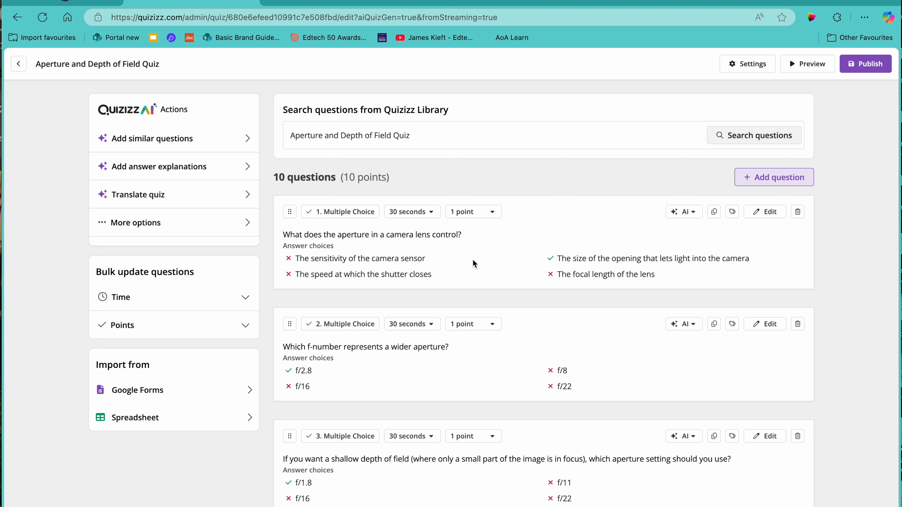
Set the time limit of questions 1 and 2 to 5 seconds each
{"action": "left_click", "coordinate": [431, 212]}
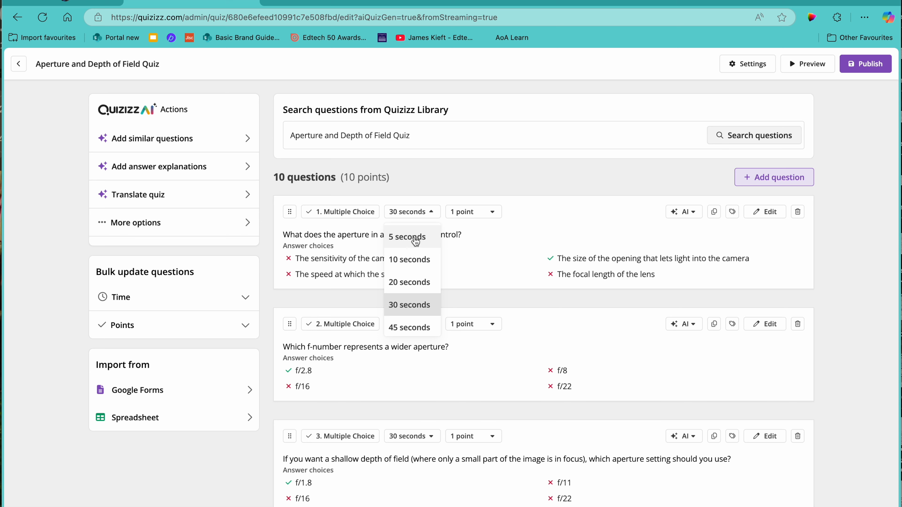
{"action": "left_click", "coordinate": [404, 237]}
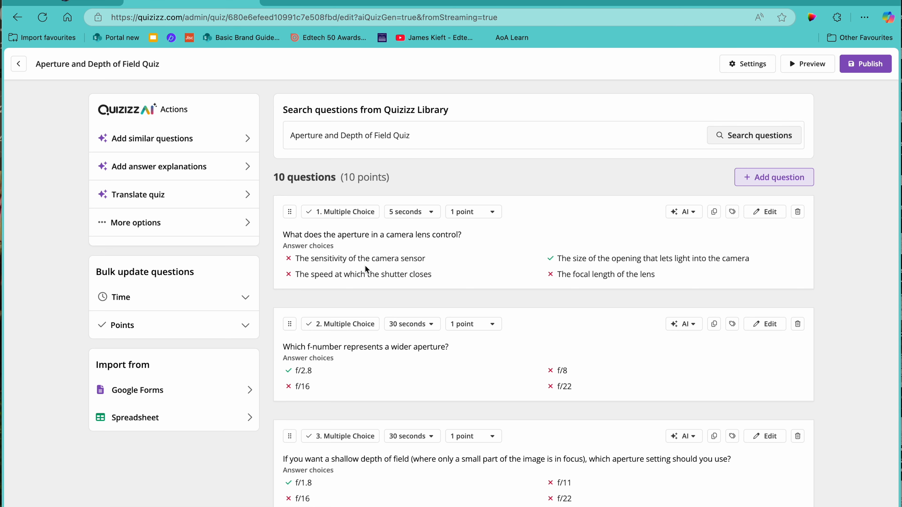
{"action": "scroll", "coordinate": [467, 277], "scroll_direction": "down", "scroll_amount": 2}
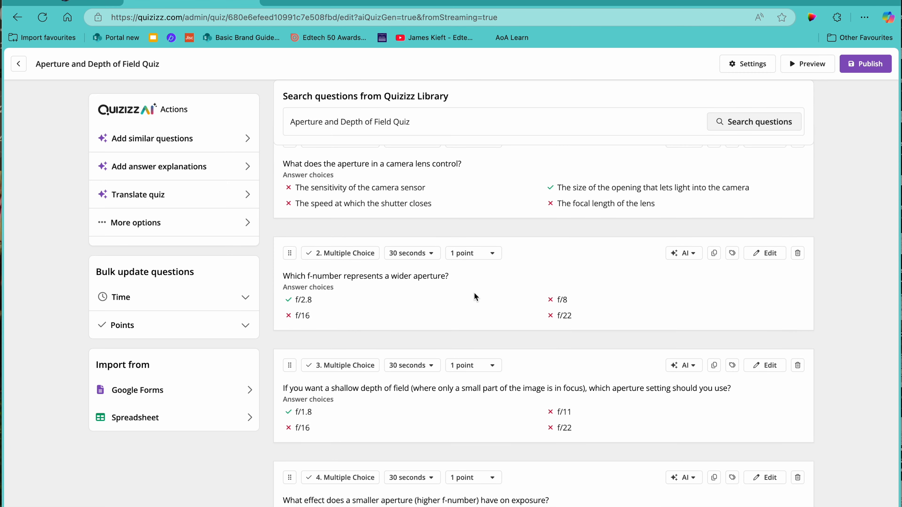
{"action": "left_click", "coordinate": [421, 255]}
{"action": "left_click", "coordinate": [407, 279]}
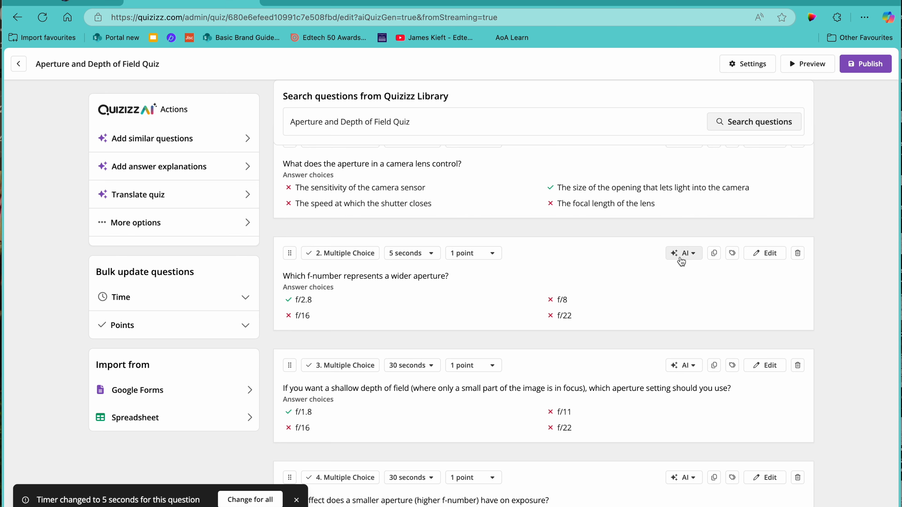
Convert question 2, about the wider-aperture f-number, to Drag and Drop with AI and apply the change
{"action": "left_click", "coordinate": [698, 258]}
{"action": "mouse_move", "coordinate": [699, 278]}
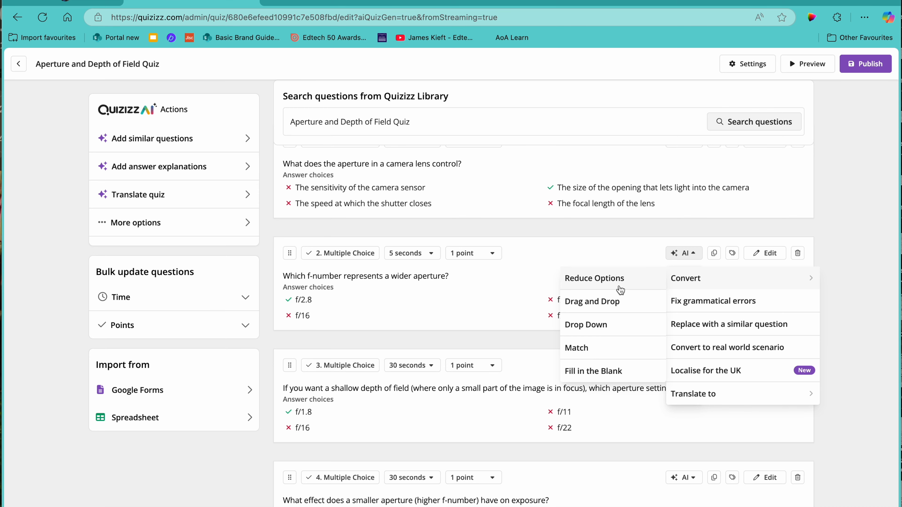
{"action": "left_click", "coordinate": [596, 304]}
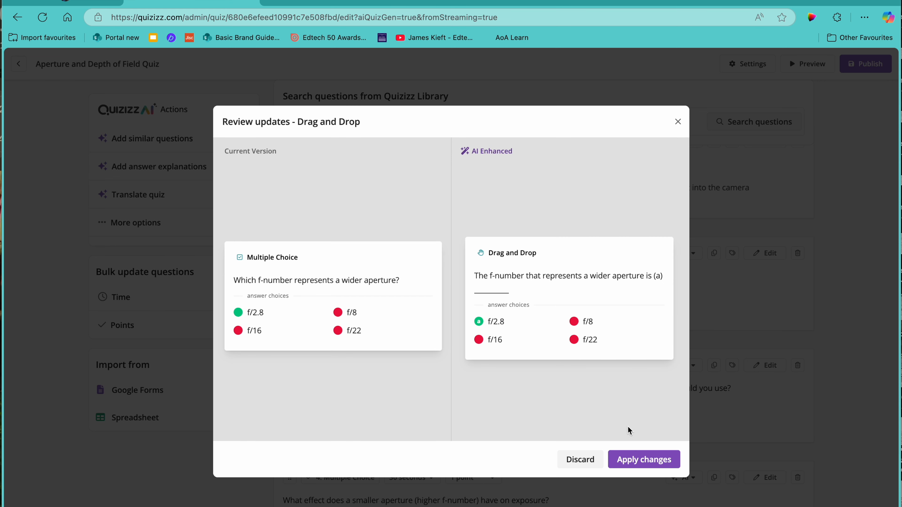
{"action": "left_click", "coordinate": [640, 462]}
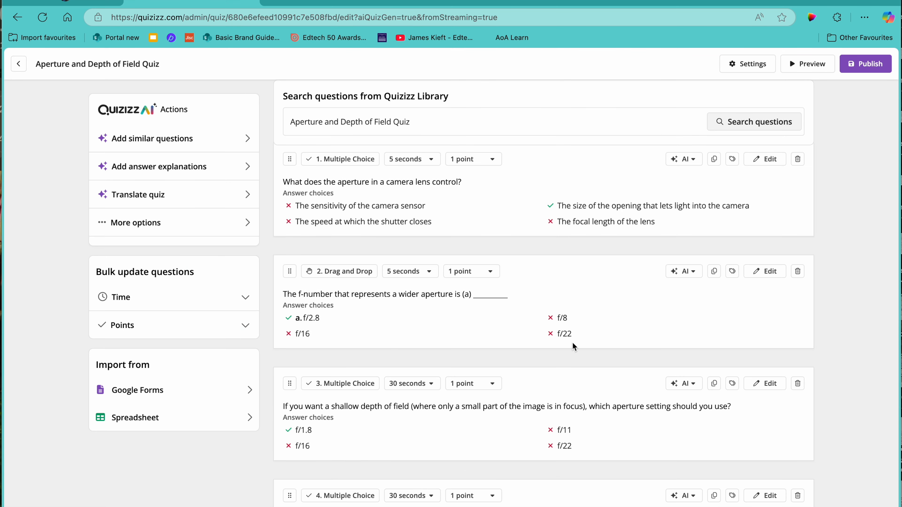
Convert question 3, about the aperture for a shallow depth of field, to a Match question with AI and apply it
{"action": "scroll", "coordinate": [453, 327], "scroll_direction": "down", "scroll_amount": 2}
{"action": "scroll", "coordinate": [456, 332], "scroll_direction": "down", "scroll_amount": 1}
{"action": "scroll", "coordinate": [456, 331], "scroll_direction": "up", "scroll_amount": 3}
{"action": "scroll", "coordinate": [456, 331], "scroll_direction": "down", "scroll_amount": 2}
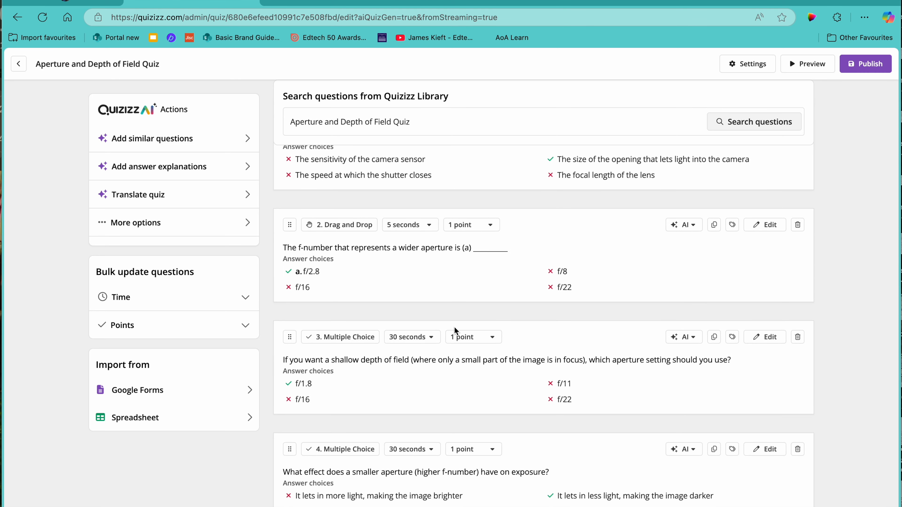
{"action": "scroll", "coordinate": [391, 350], "scroll_direction": "down", "scroll_amount": 1}
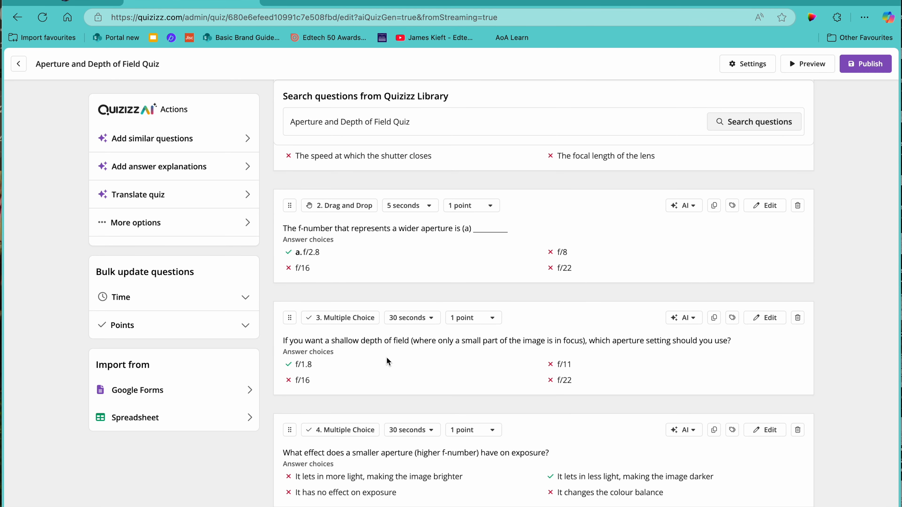
{"action": "left_click", "coordinate": [698, 324]}
{"action": "mouse_move", "coordinate": [698, 342]}
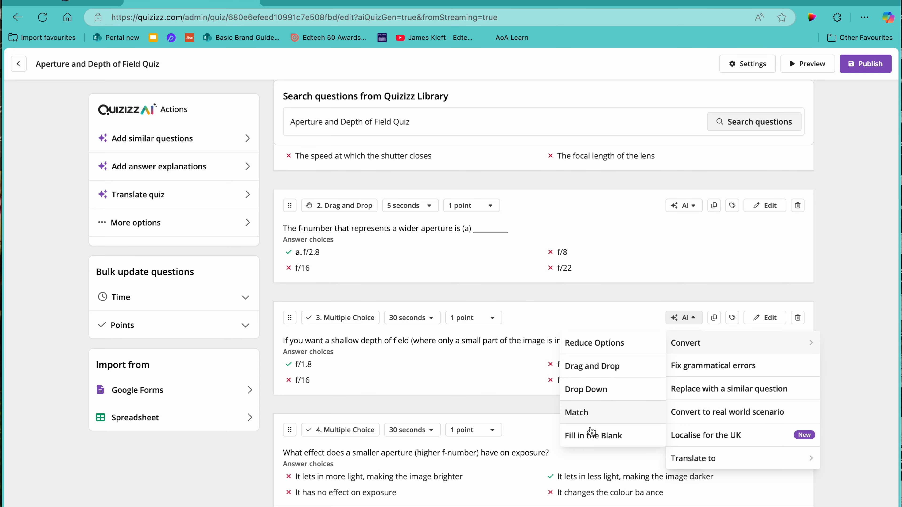
{"action": "left_click", "coordinate": [577, 413]}
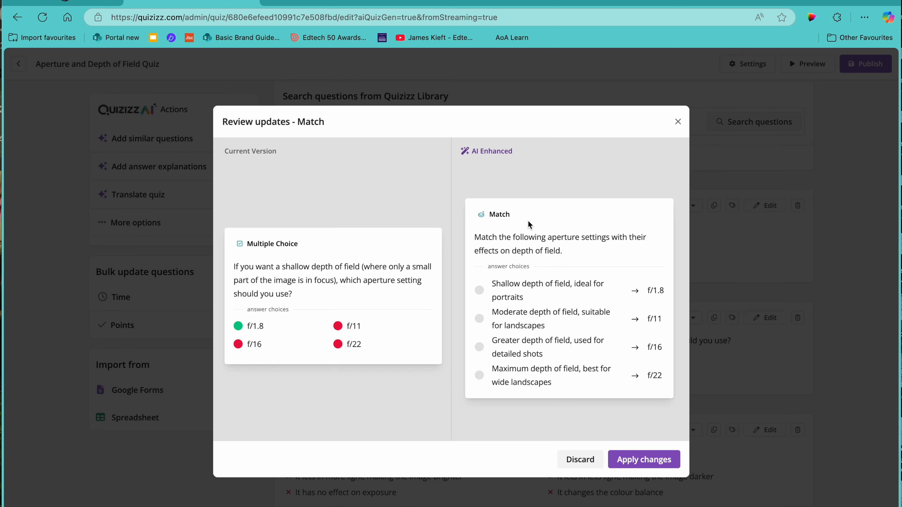
{"action": "left_click", "coordinate": [640, 465]}
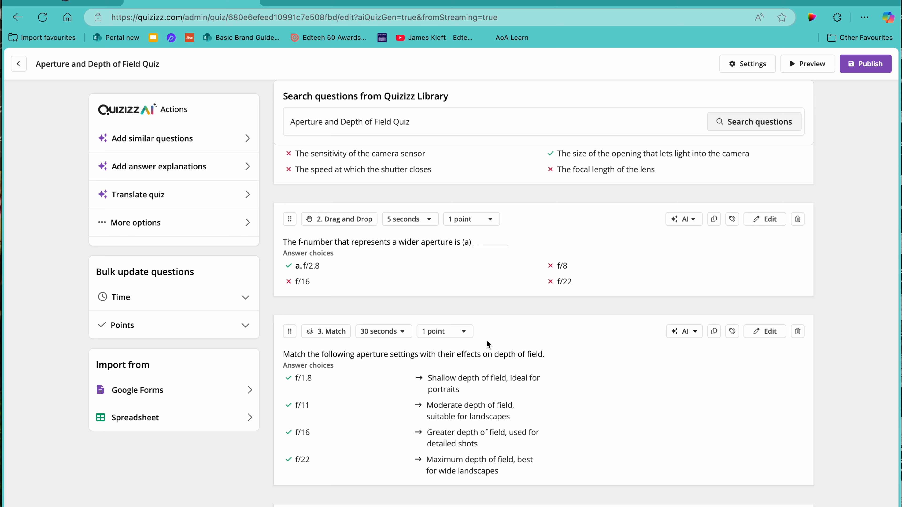
Convert question 4, about a smaller aperture's effect on exposure, to a real world scenario with AI and apply it
{"action": "scroll", "coordinate": [613, 394], "scroll_direction": "down", "scroll_amount": 2}
{"action": "scroll", "coordinate": [612, 389], "scroll_direction": "down", "scroll_amount": 3}
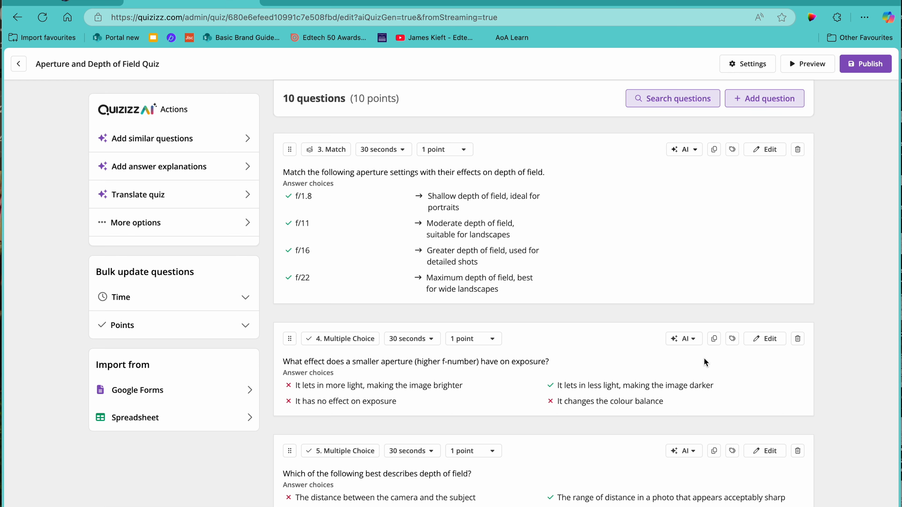
{"action": "left_click", "coordinate": [691, 339]}
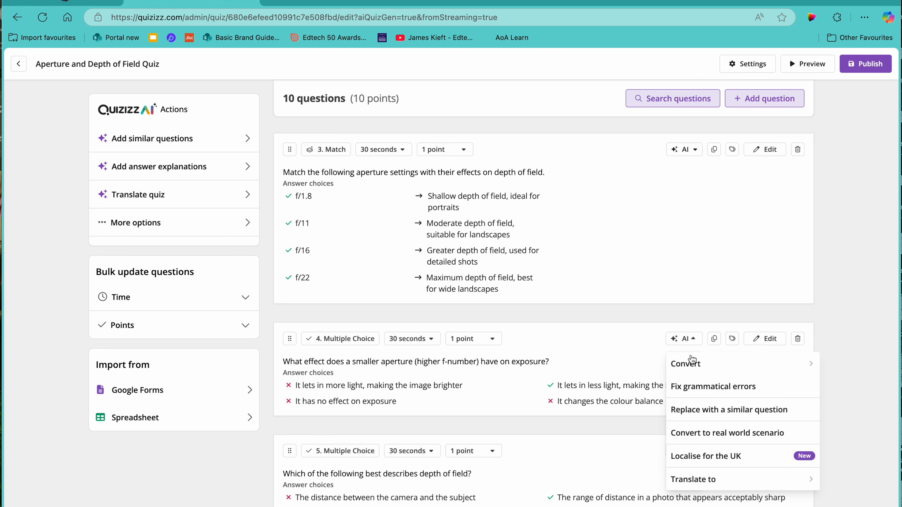
{"action": "left_click", "coordinate": [691, 433]}
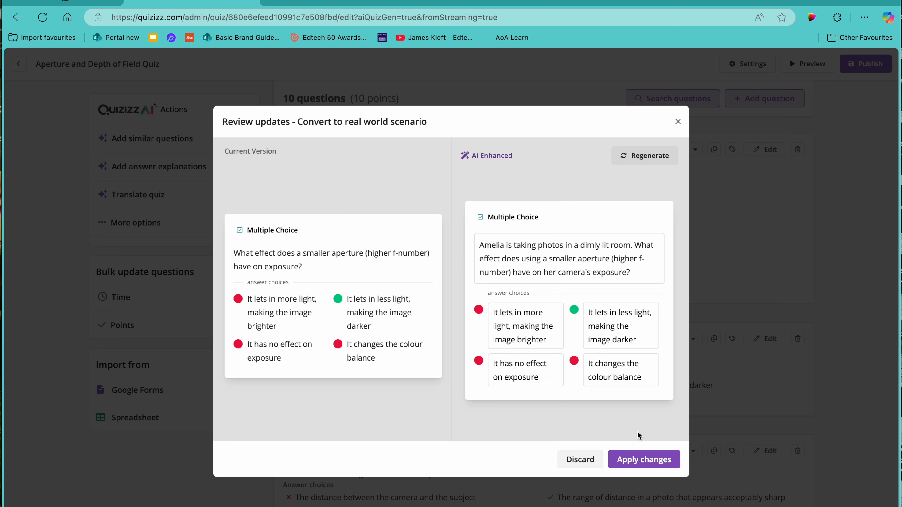
{"action": "left_click", "coordinate": [649, 461]}
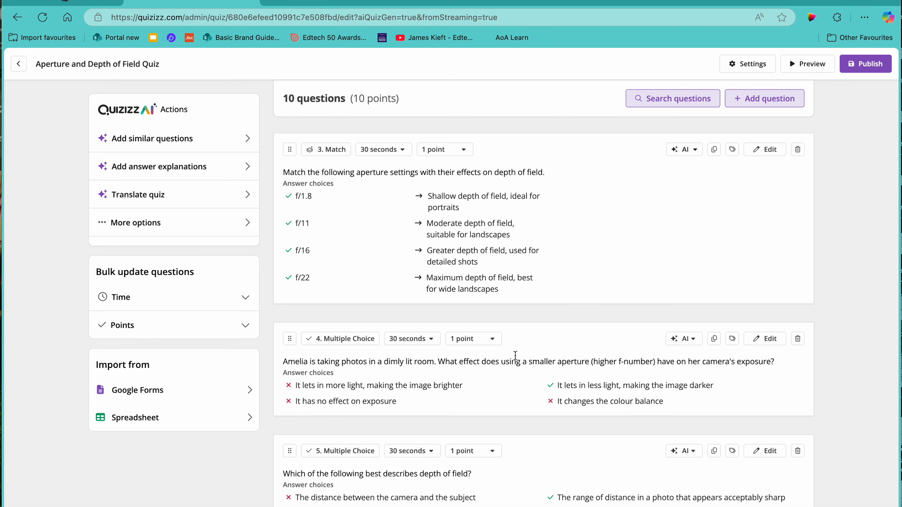
Convert question 5, on what best describes depth of field, to a Drop Down question with AI and apply it
{"action": "scroll", "coordinate": [519, 365], "scroll_direction": "down", "scroll_amount": 1}
{"action": "scroll", "coordinate": [519, 365], "scroll_direction": "down", "scroll_amount": 2}
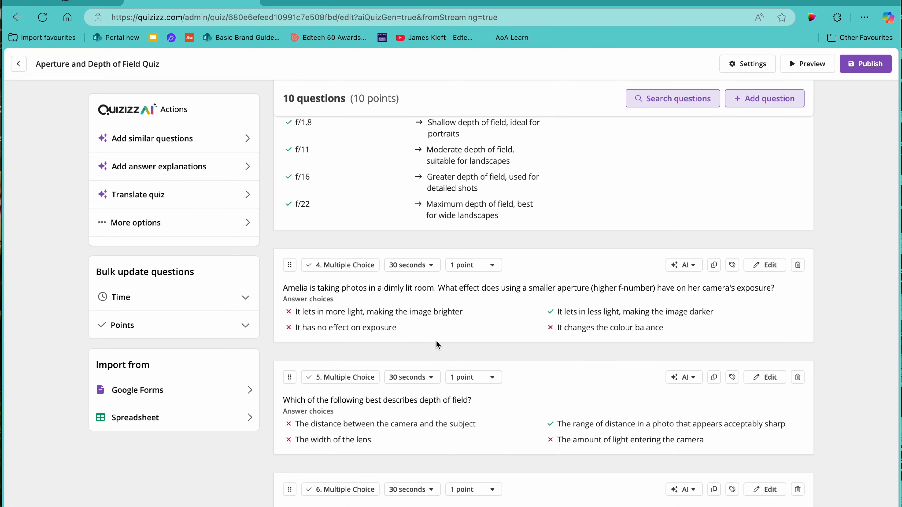
{"action": "scroll", "coordinate": [494, 343], "scroll_direction": "down", "scroll_amount": 1}
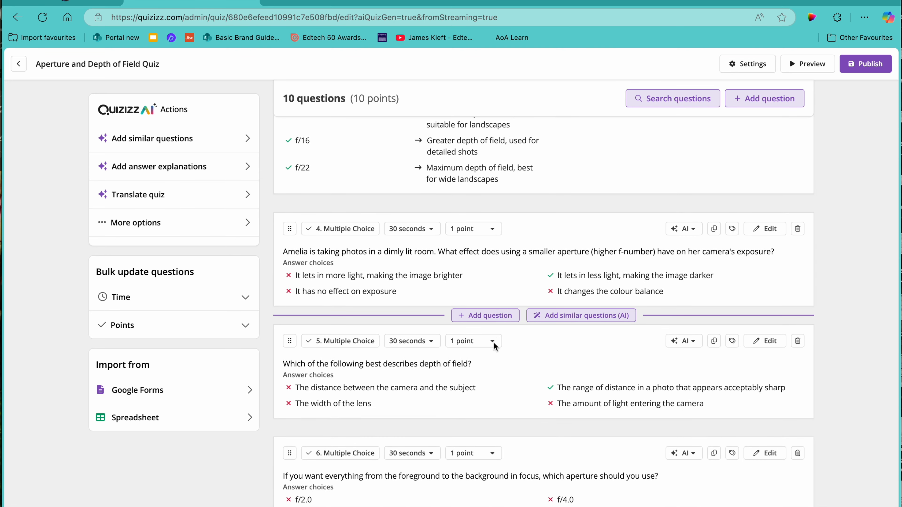
{"action": "scroll", "coordinate": [493, 344], "scroll_direction": "down", "scroll_amount": 5}
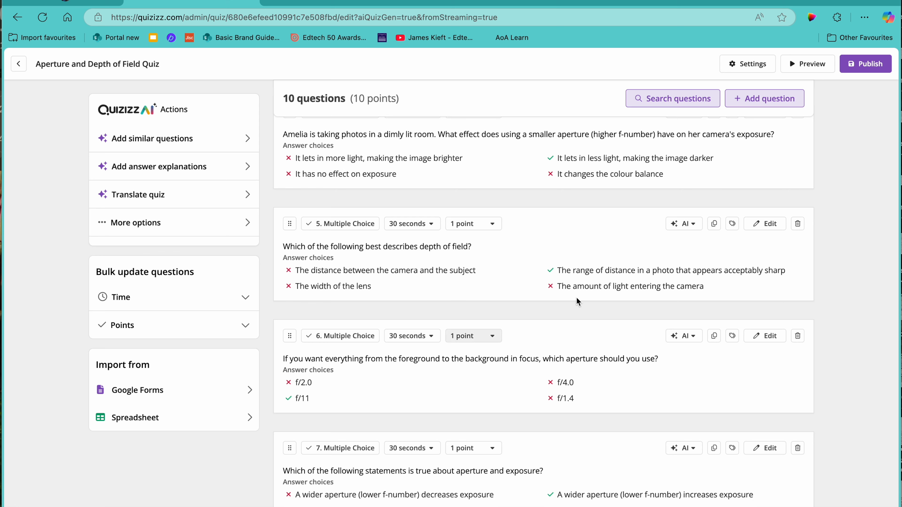
{"action": "left_click", "coordinate": [683, 226]}
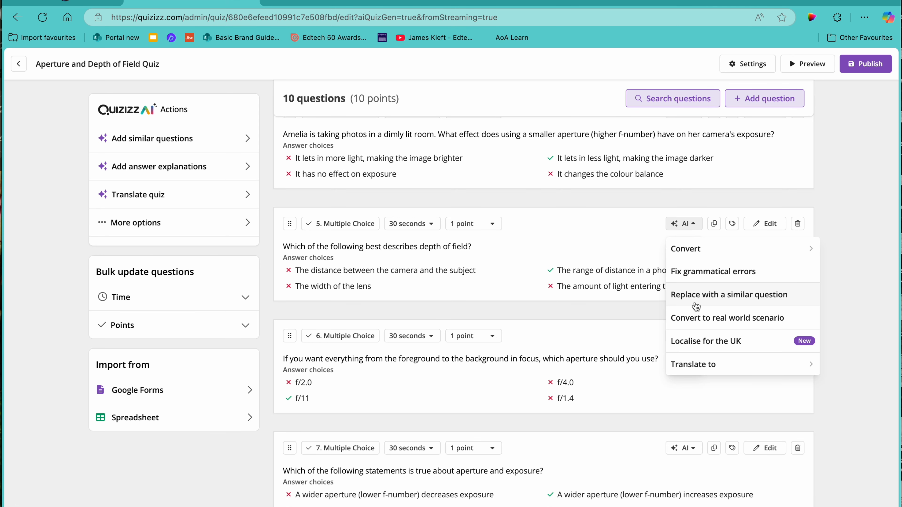
{"action": "mouse_move", "coordinate": [676, 253]}
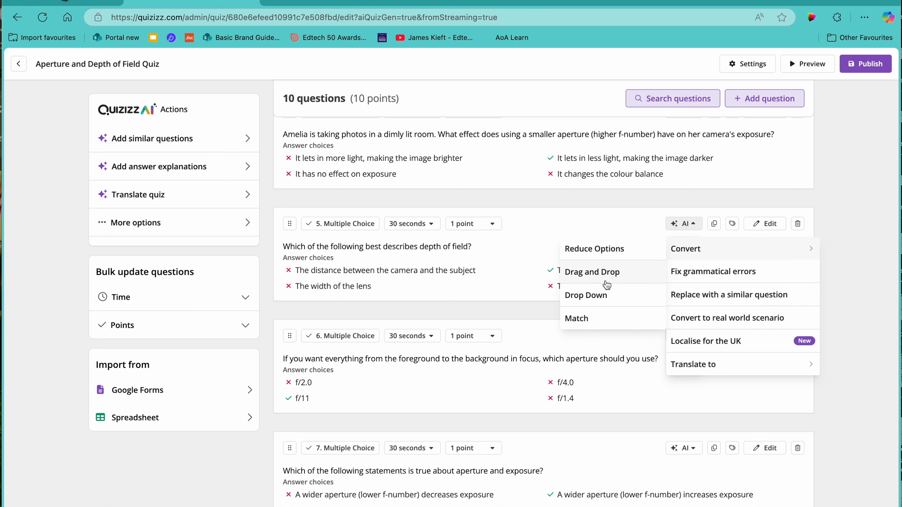
{"action": "left_click", "coordinate": [596, 296]}
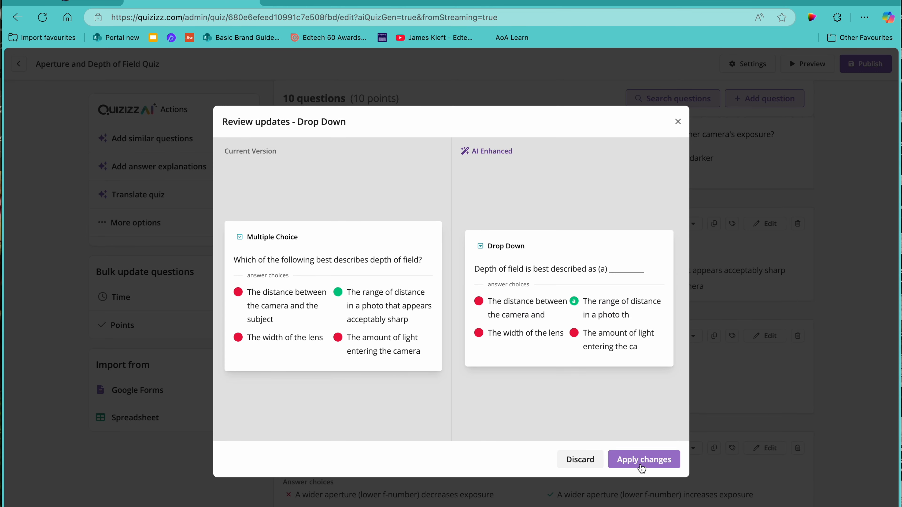
{"action": "left_click", "coordinate": [635, 464]}
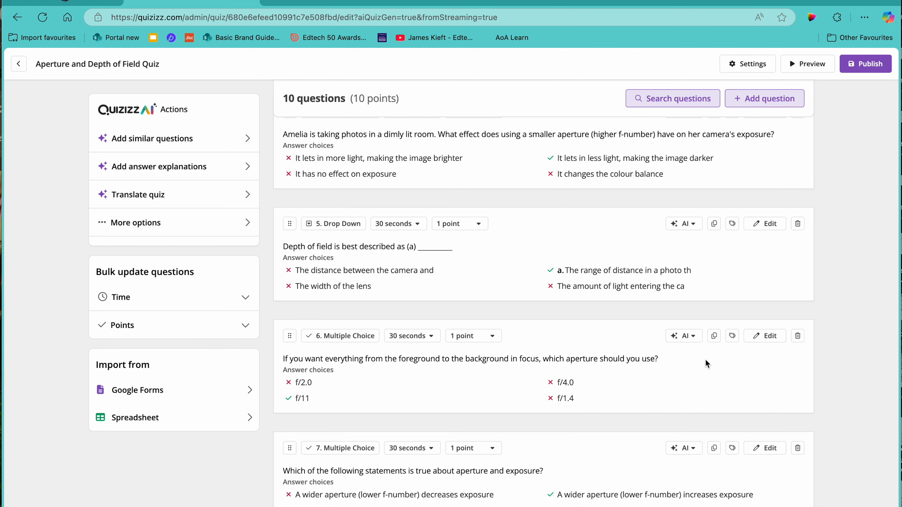
Replace question 8, on the relationship between aperture and depth of field, with a similar AI-generated question
{"action": "scroll", "coordinate": [576, 345], "scroll_direction": "down", "scroll_amount": 4}
{"action": "scroll", "coordinate": [577, 344], "scroll_direction": "down", "scroll_amount": 2}
{"action": "left_click", "coordinate": [694, 351]}
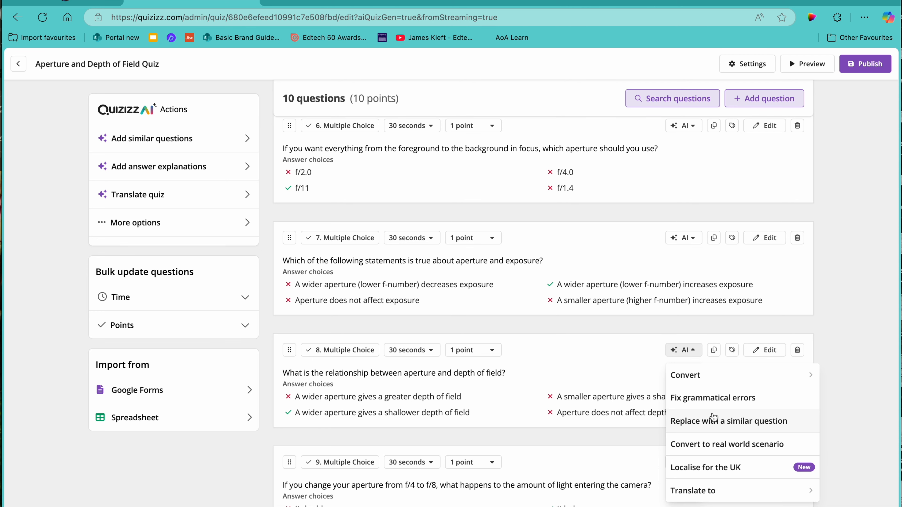
{"action": "left_click", "coordinate": [709, 425]}
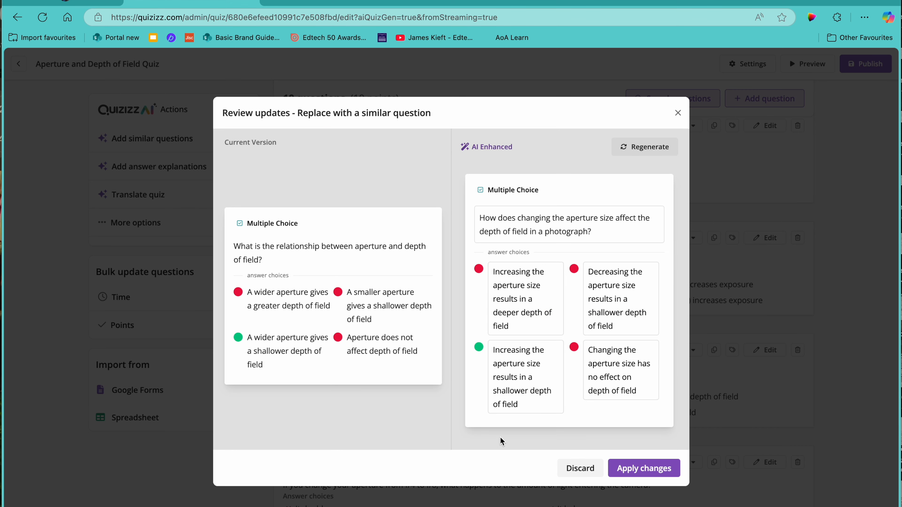
{"action": "left_click", "coordinate": [646, 469]}
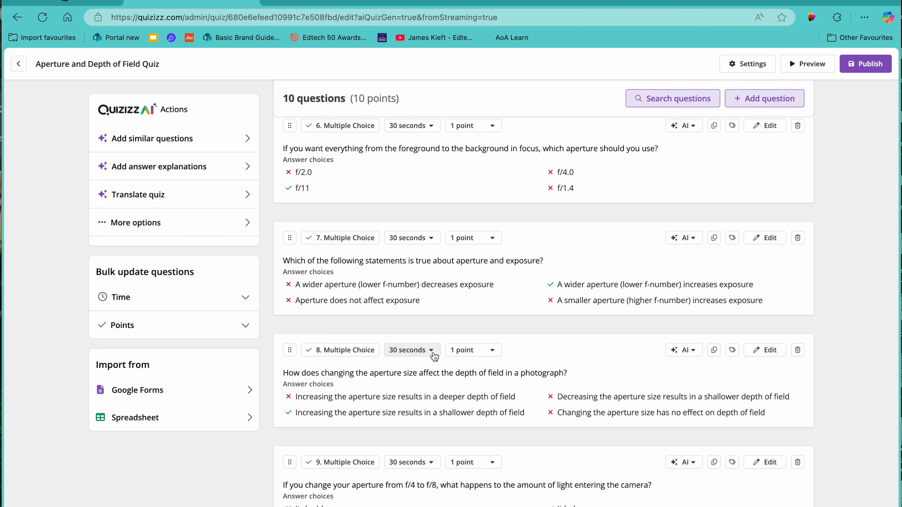
Convert question 9, about changing the aperture from f/4 to f/8, to a real world scenario with AI and apply it
{"action": "scroll", "coordinate": [457, 368], "scroll_direction": "down", "scroll_amount": 3}
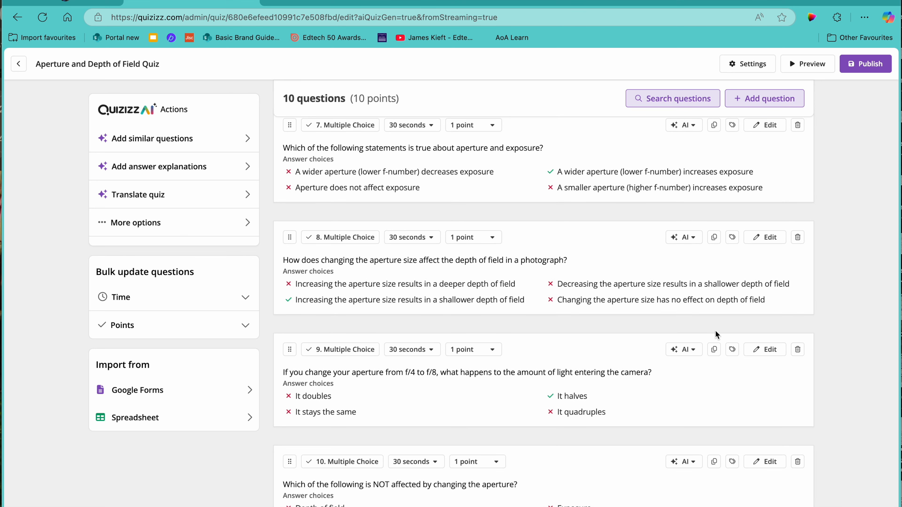
{"action": "left_click", "coordinate": [692, 352]}
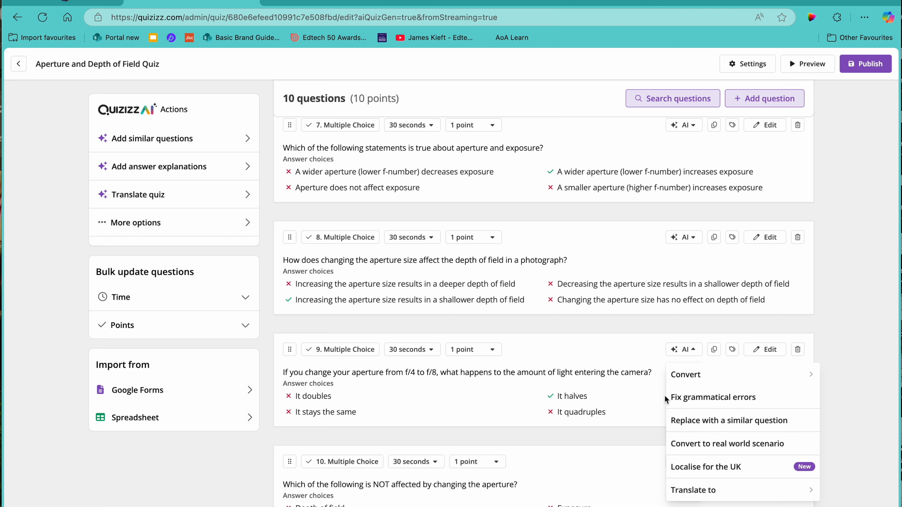
{"action": "left_click", "coordinate": [694, 444]}
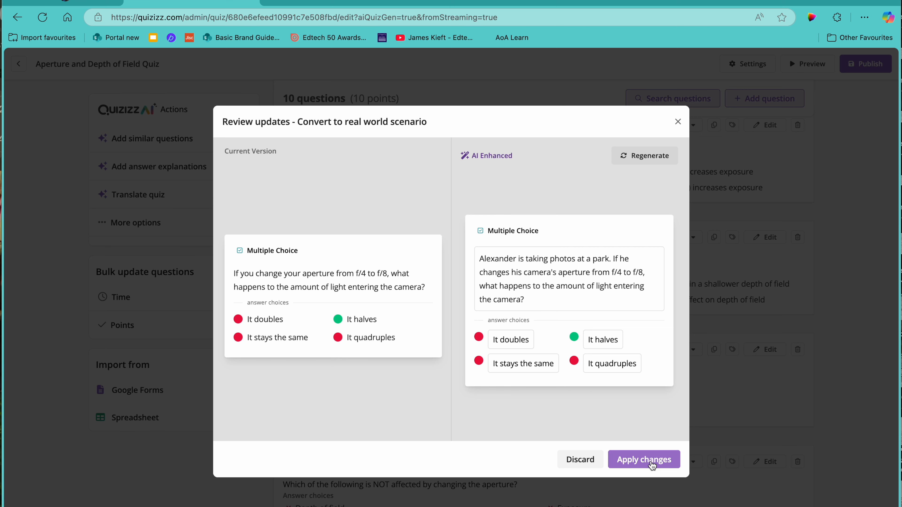
{"action": "left_click", "coordinate": [652, 464]}
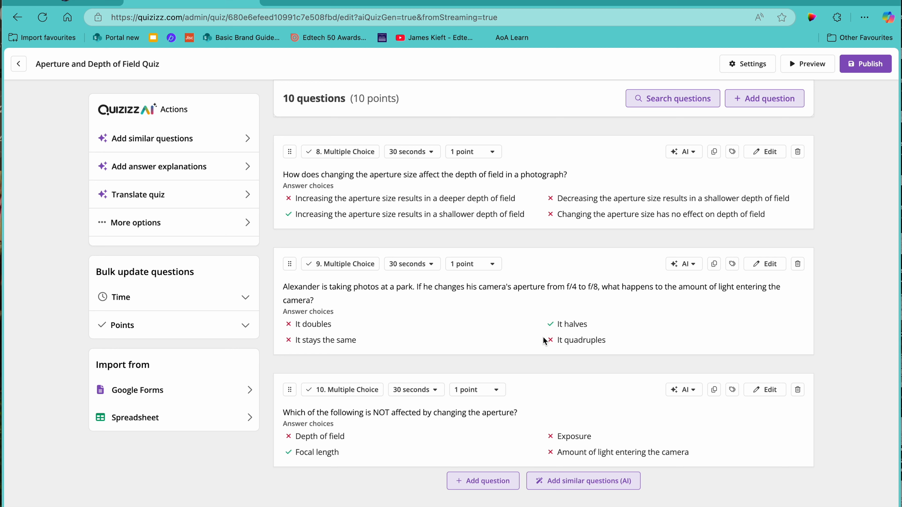
Convert question 7, on which statement about aperture and exposure is true, to a Drag and Drop question with AI and apply it
{"action": "scroll", "coordinate": [453, 333], "scroll_direction": "up", "scroll_amount": 5}
{"action": "scroll", "coordinate": [453, 333], "scroll_direction": "up", "scroll_amount": 8}
{"action": "scroll", "coordinate": [452, 332], "scroll_direction": "down", "scroll_amount": 6}
{"action": "scroll", "coordinate": [453, 333], "scroll_direction": "down", "scroll_amount": 3}
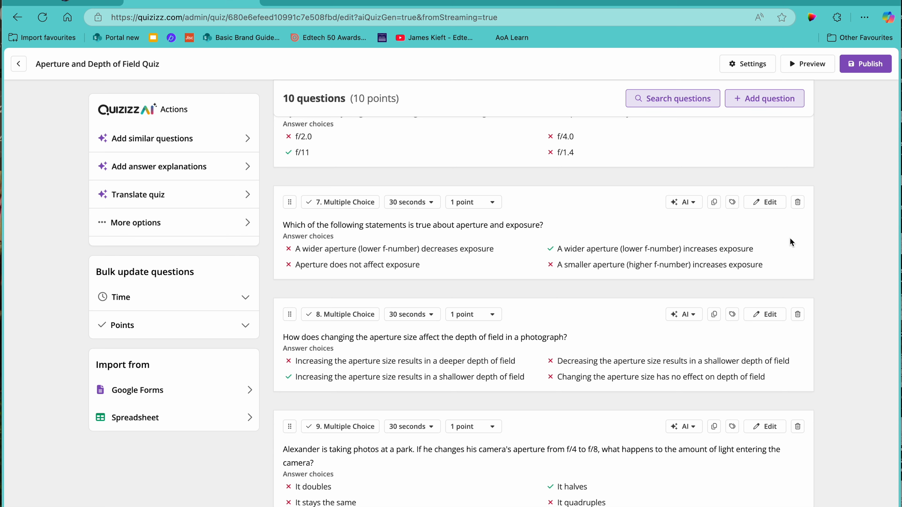
{"action": "left_click", "coordinate": [684, 202]}
{"action": "mouse_move", "coordinate": [689, 238]}
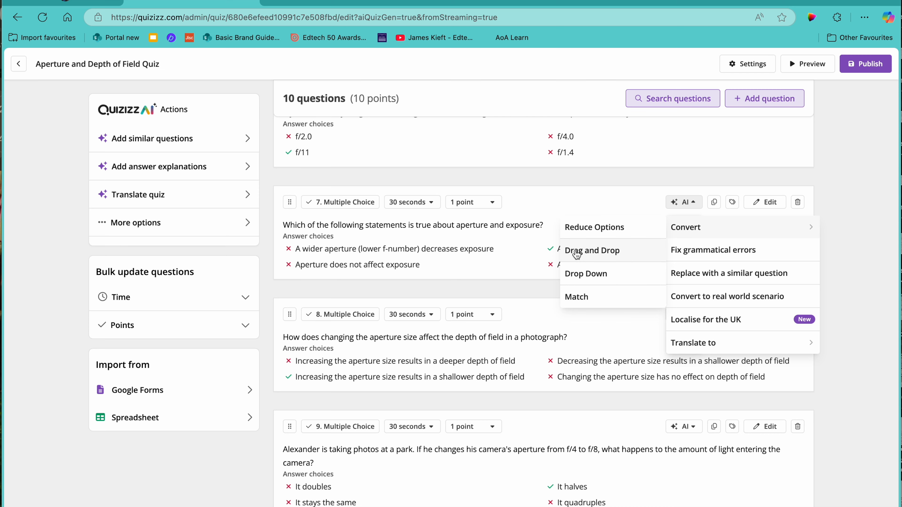
{"action": "left_click", "coordinate": [576, 252]}
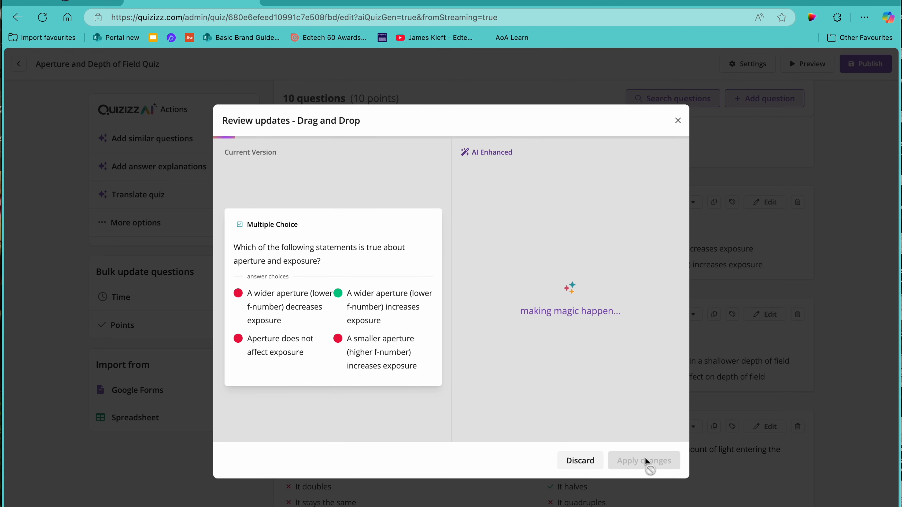
{"action": "left_click", "coordinate": [653, 461]}
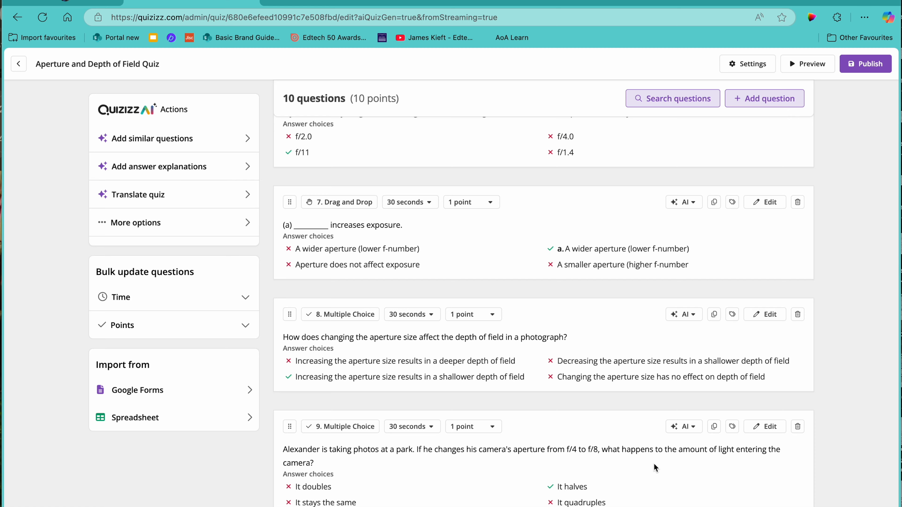
Convert question 10, on what is not affected by changing the aperture, to a Fill in the Blank question with AI and apply it
{"action": "scroll", "coordinate": [710, 428], "scroll_direction": "down", "scroll_amount": 5}
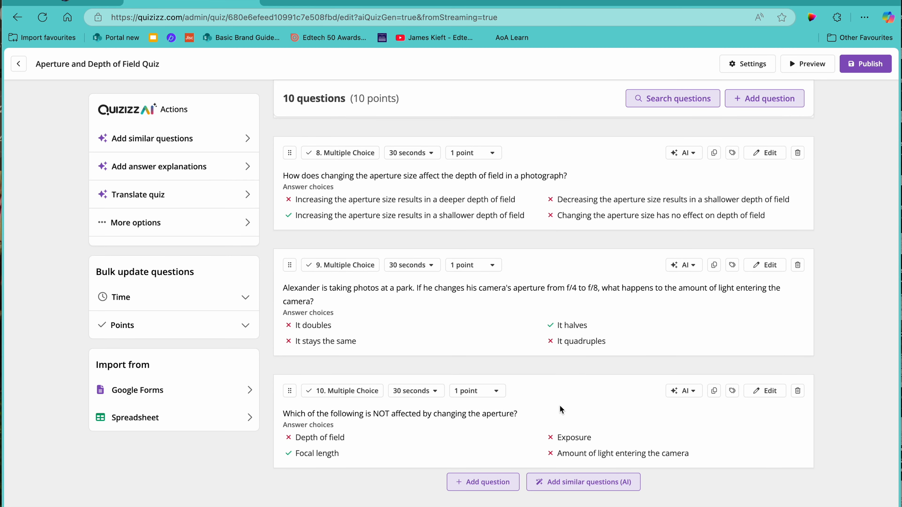
{"action": "left_click", "coordinate": [690, 391]}
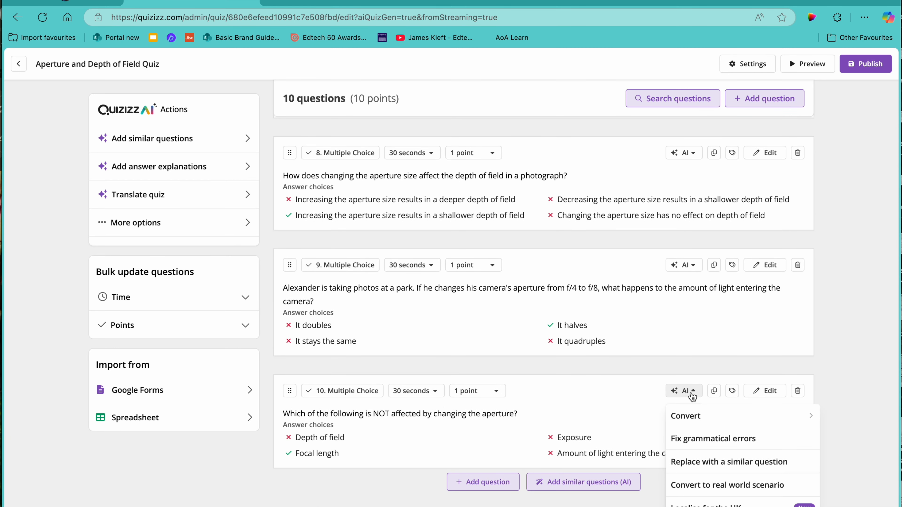
{"action": "mouse_move", "coordinate": [687, 419]}
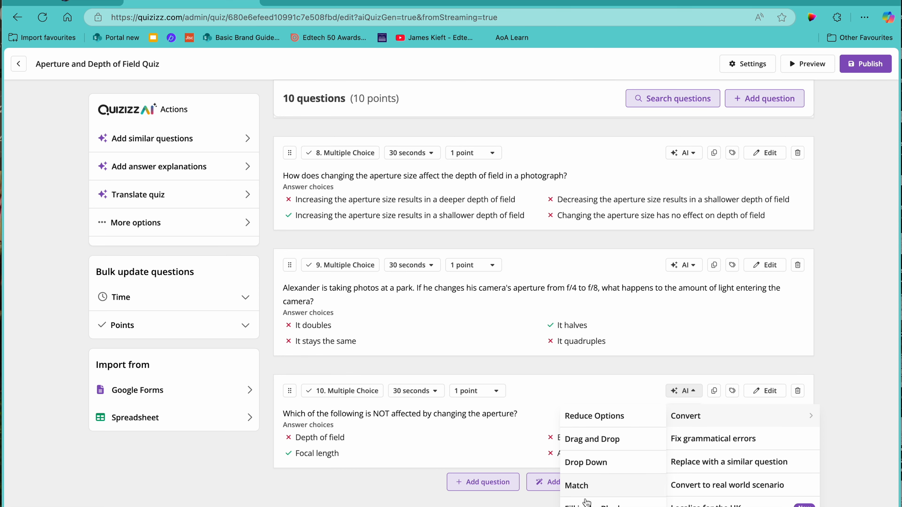
{"action": "left_click", "coordinate": [586, 504]}
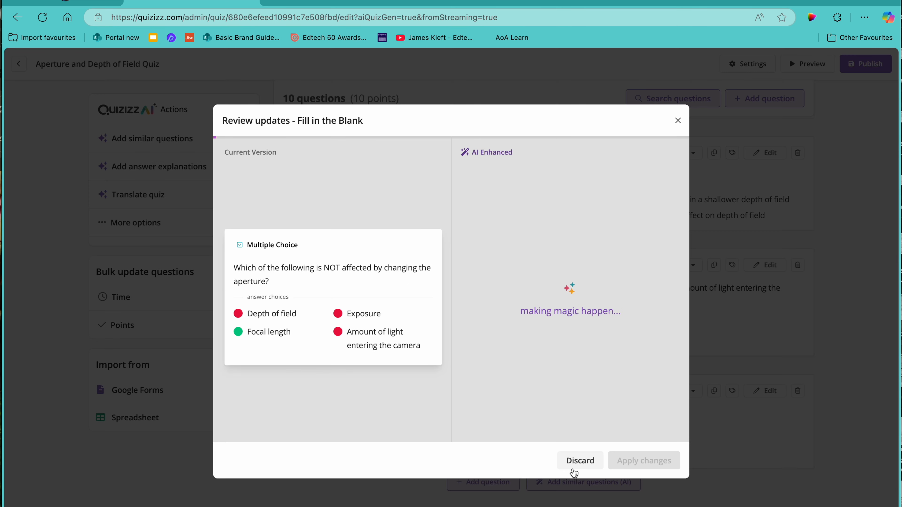
{"action": "left_click", "coordinate": [652, 461]}
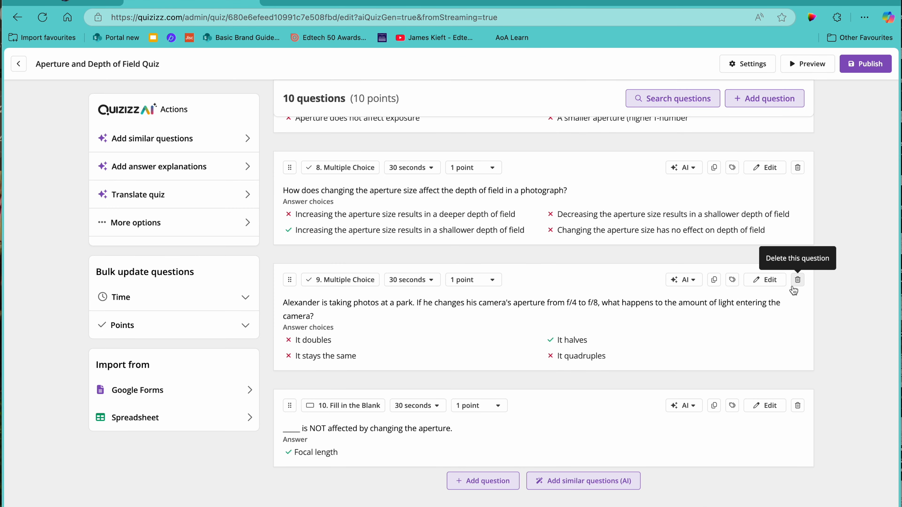
Publish the Aperture and Depth of Field Quiz and look through its published questions
{"action": "left_click", "coordinate": [872, 67]}
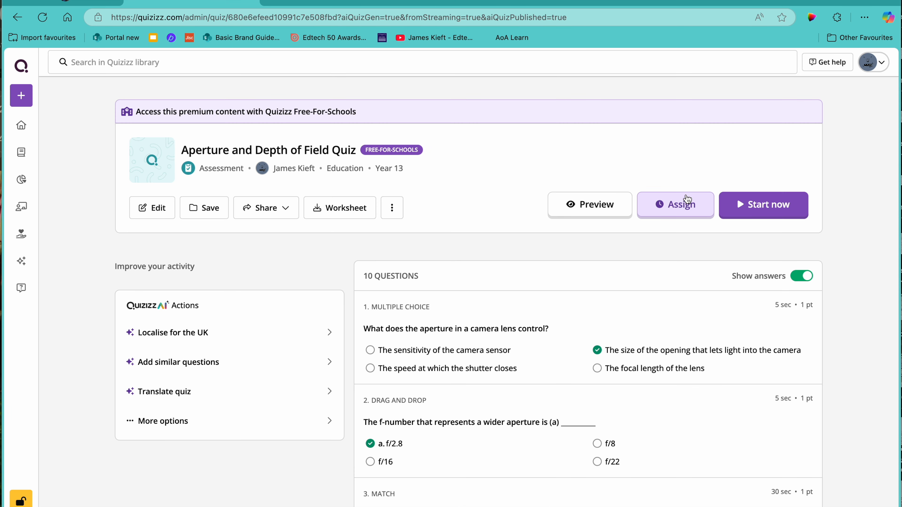
{"action": "scroll", "coordinate": [604, 242], "scroll_direction": "down", "scroll_amount": 1}
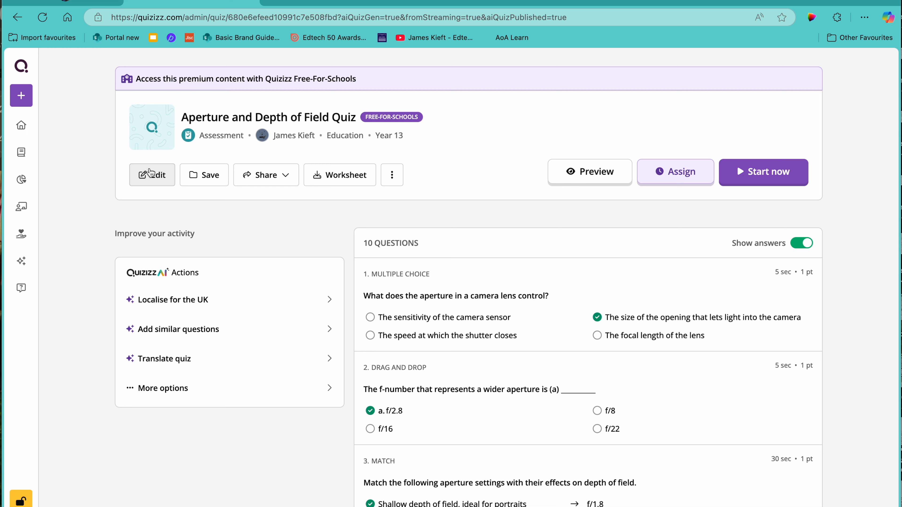
{"action": "scroll", "coordinate": [584, 282], "scroll_direction": "down", "scroll_amount": 3}
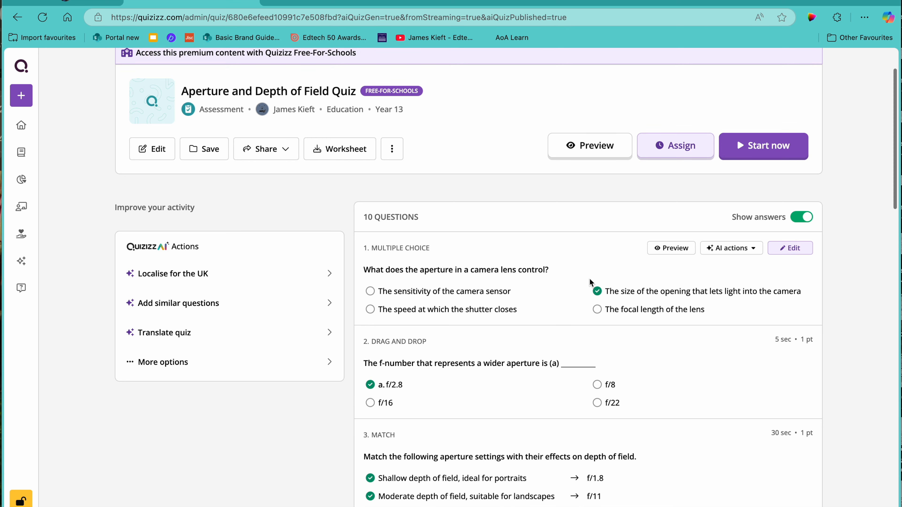
{"action": "scroll", "coordinate": [615, 277], "scroll_direction": "down", "scroll_amount": 10}
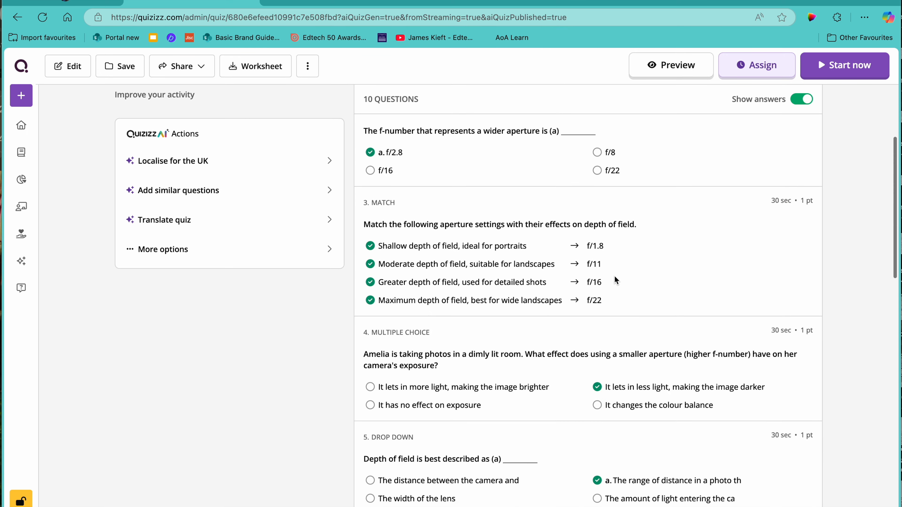
{"action": "scroll", "coordinate": [615, 280], "scroll_direction": "up", "scroll_amount": 10}
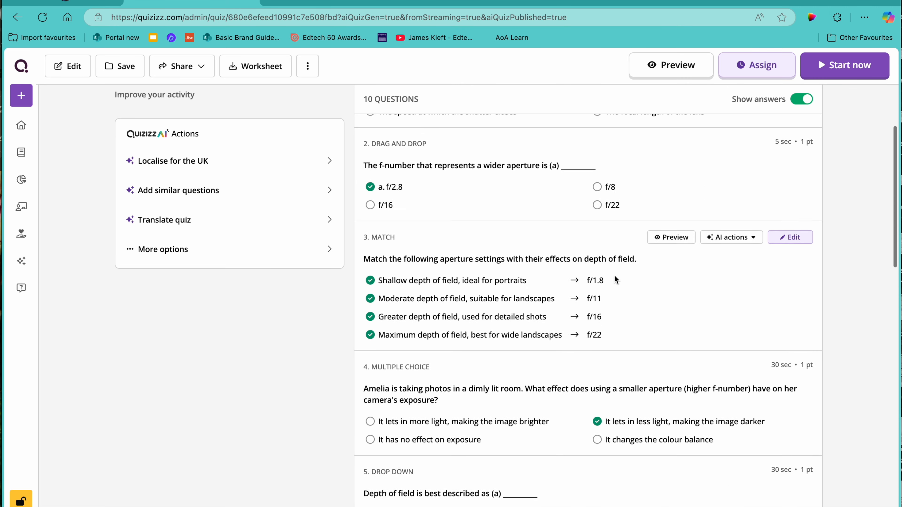